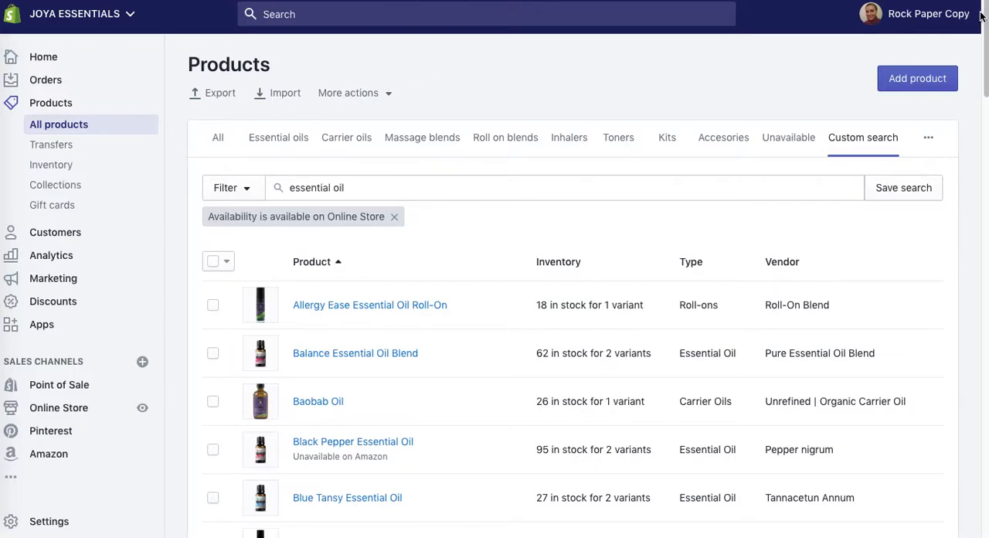
Step: Select all products on the current page of the filtered list and open them for bulk editing
click(213, 263)
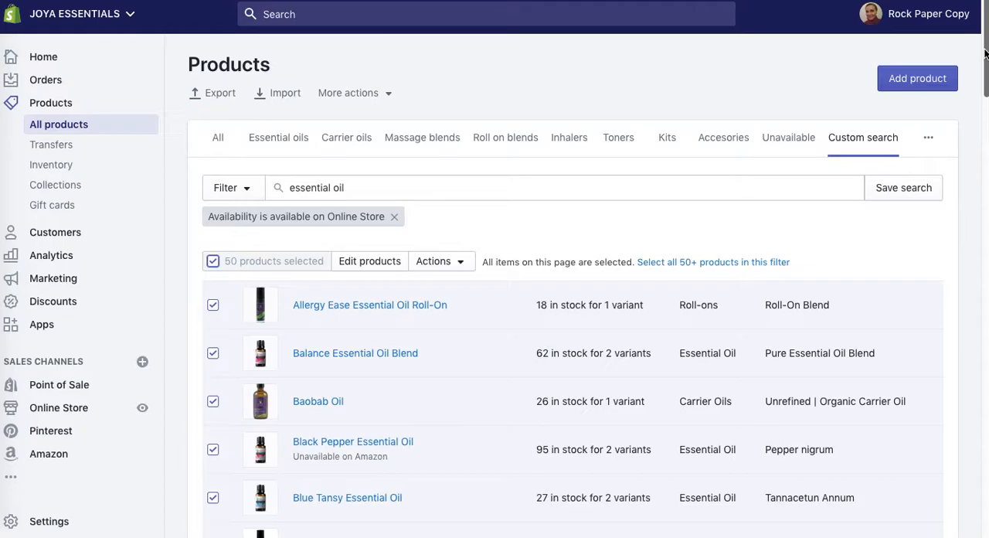
mouse_move(986, 52)
mouse_down()
mouse_move(985, 490)
mouse_move(986, 68)
mouse_up()
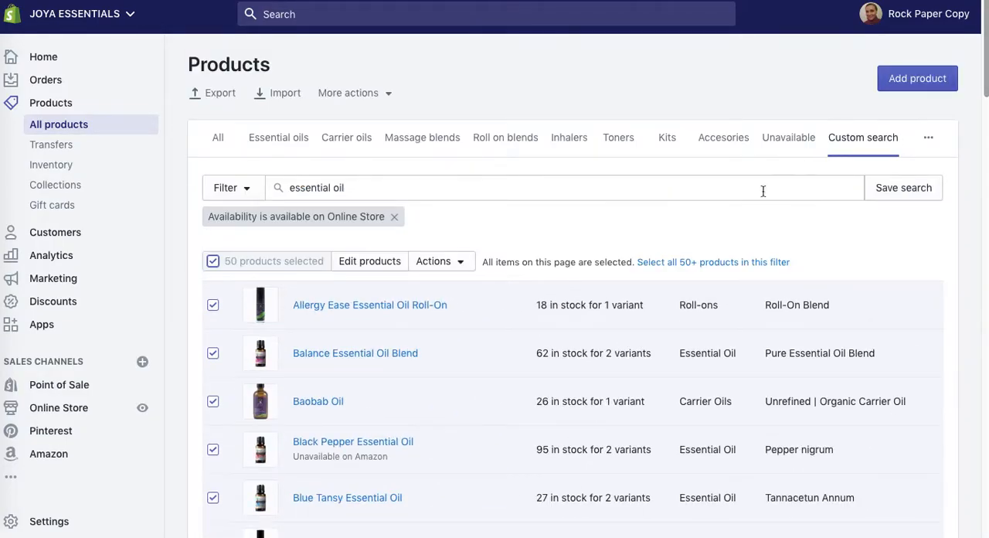
click(362, 263)
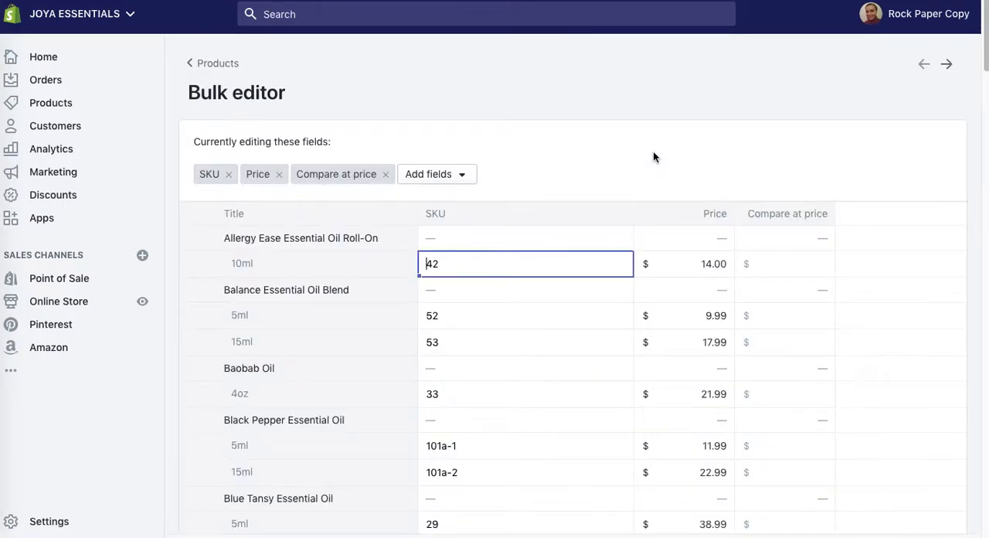
Step: Remove the SKU, Price and Compare at price fields from the bulk editor
click(229, 176)
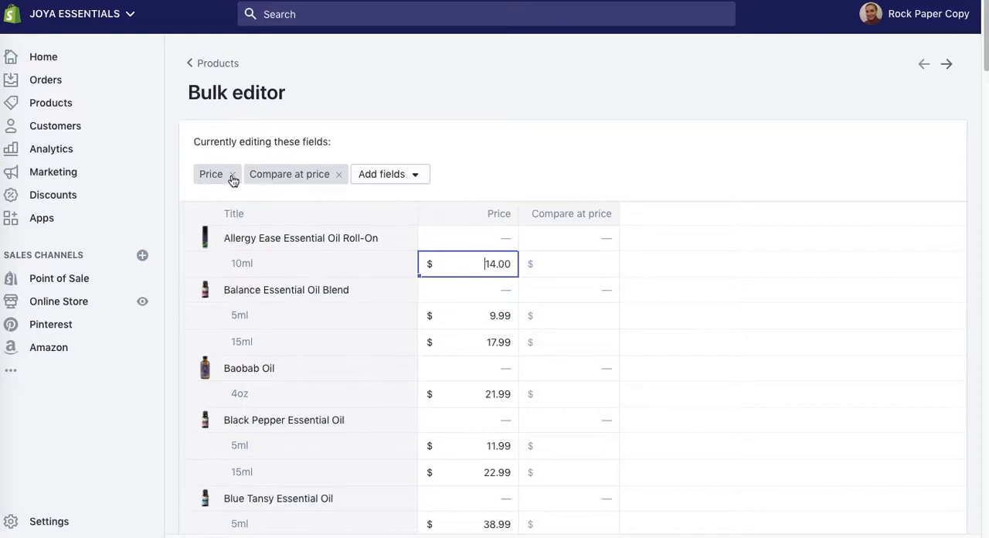
click(232, 175)
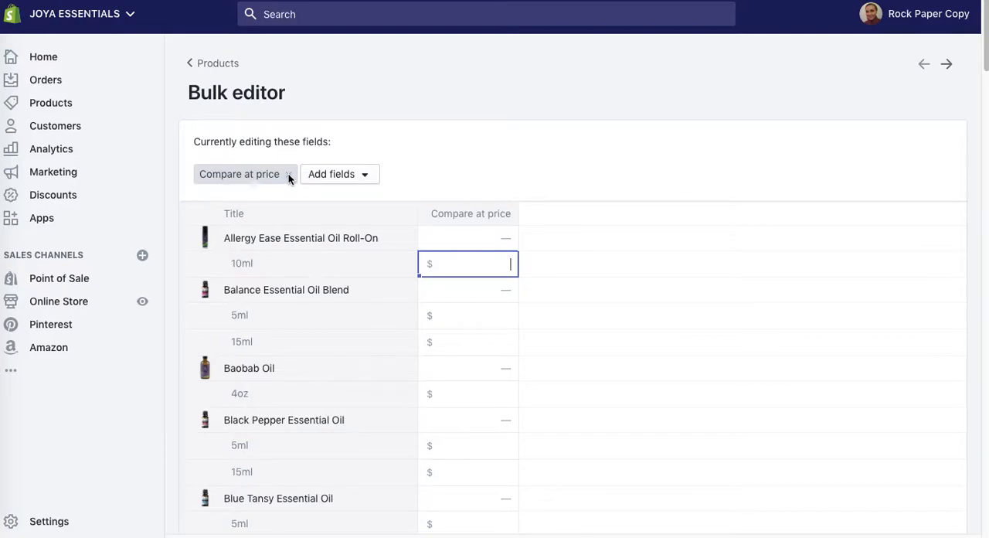
click(288, 174)
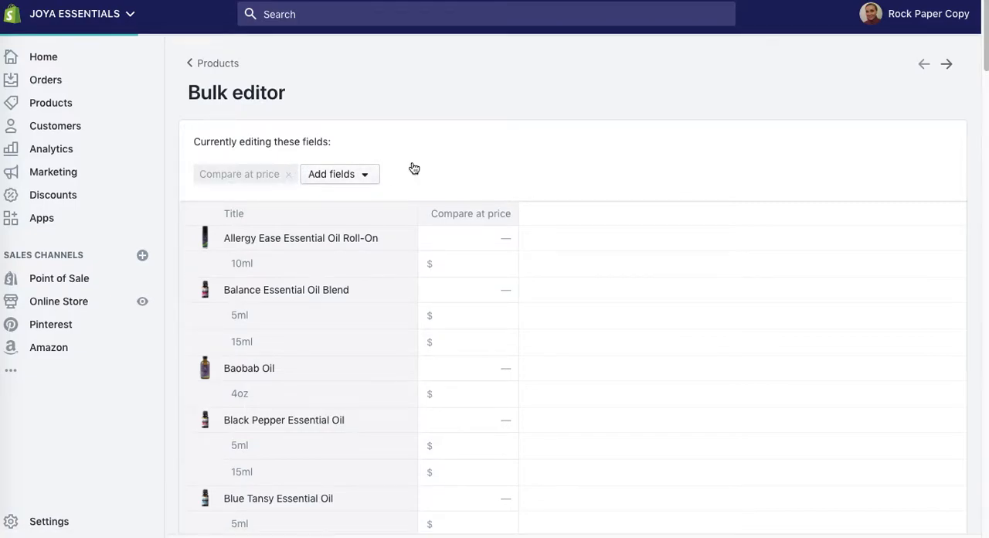
Step: Add the Title and Tags fields to the bulk editor
click(255, 174)
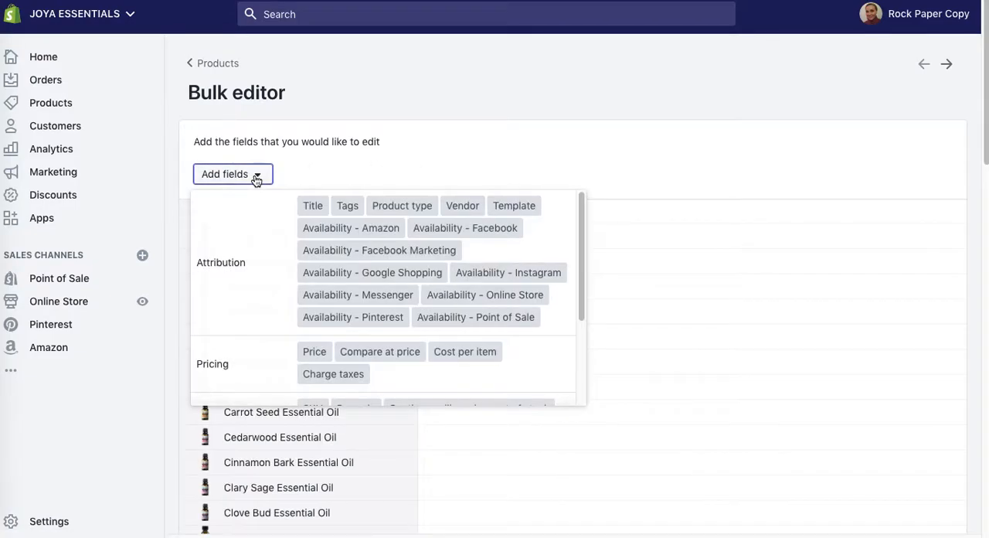
click(313, 206)
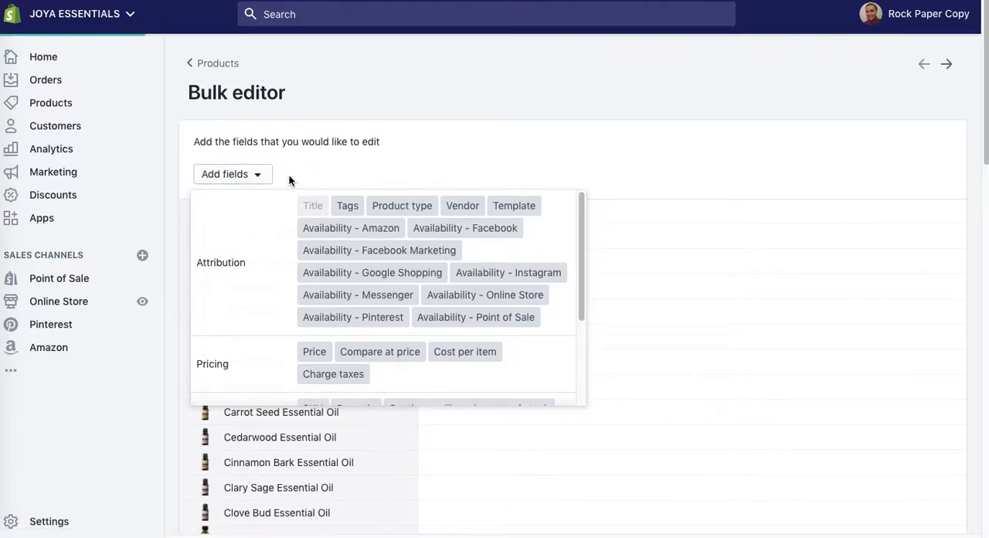
click(306, 183)
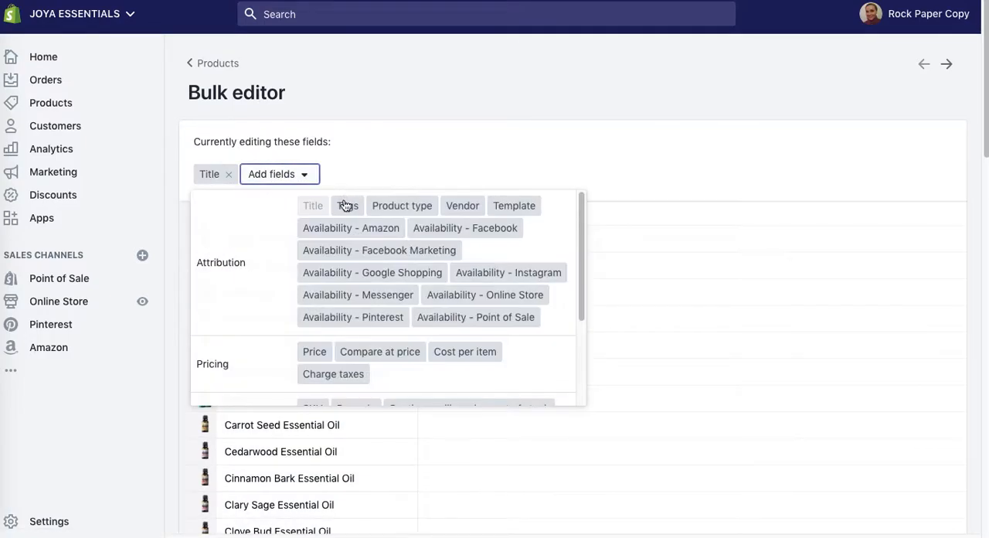
click(346, 204)
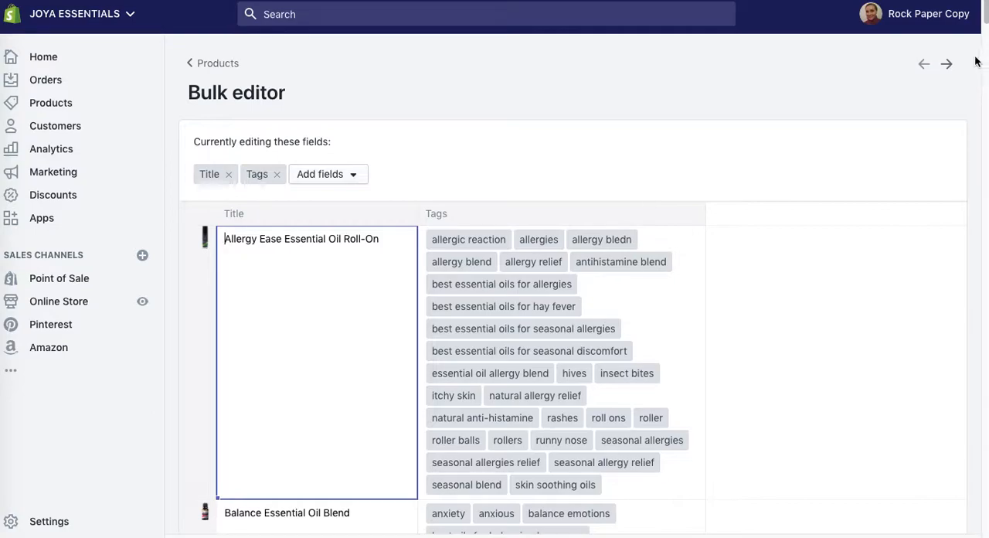
Step: Look through the product tags and add the SEO fields Page title and Meta description to the bulk editor
drag(987, 11, 980, 46)
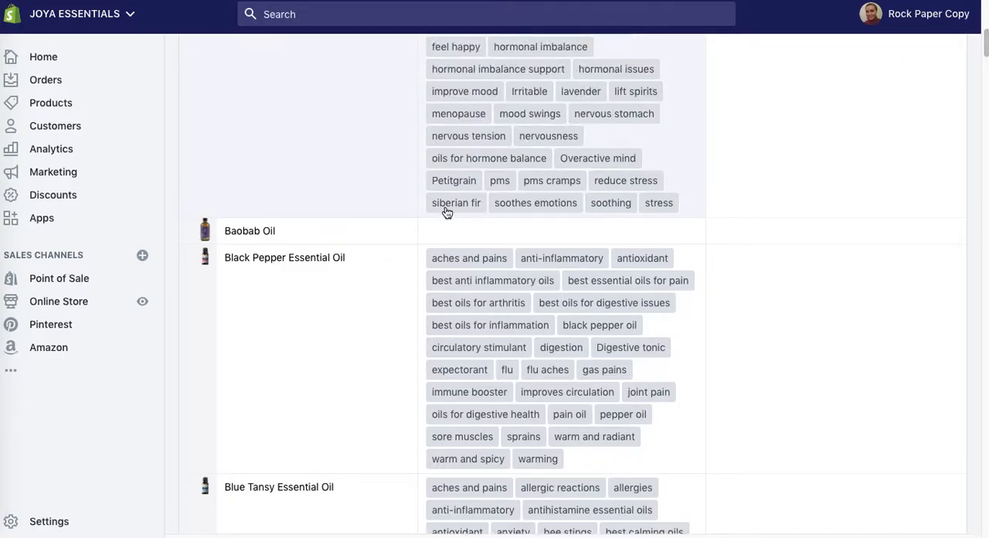
drag(984, 43, 965, 526)
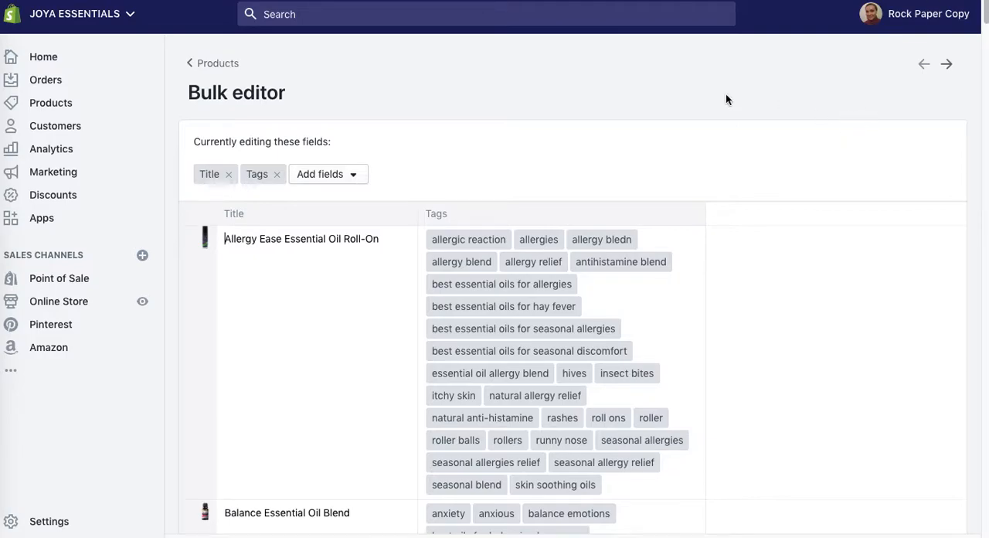
click(355, 175)
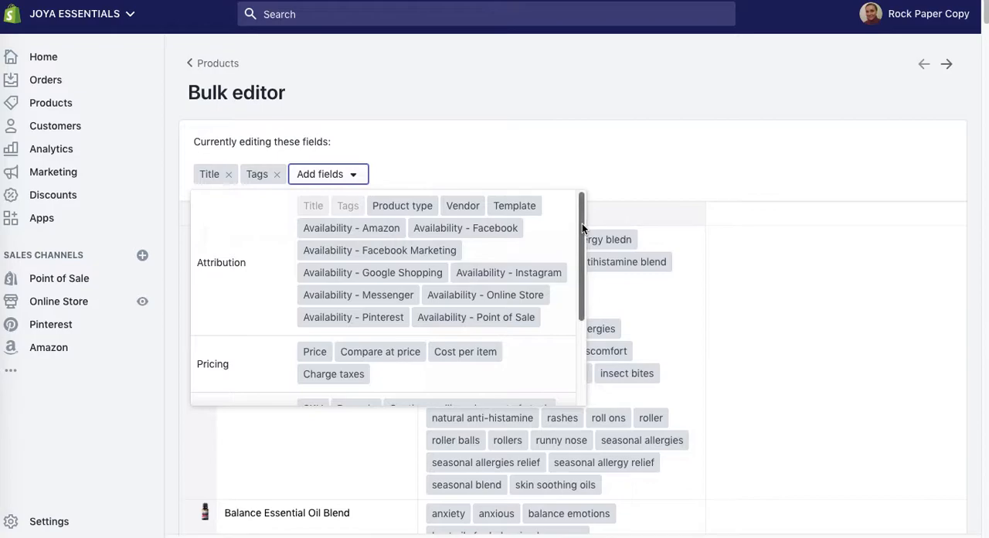
drag(582, 223, 569, 272)
scroll(569, 272, down, 2)
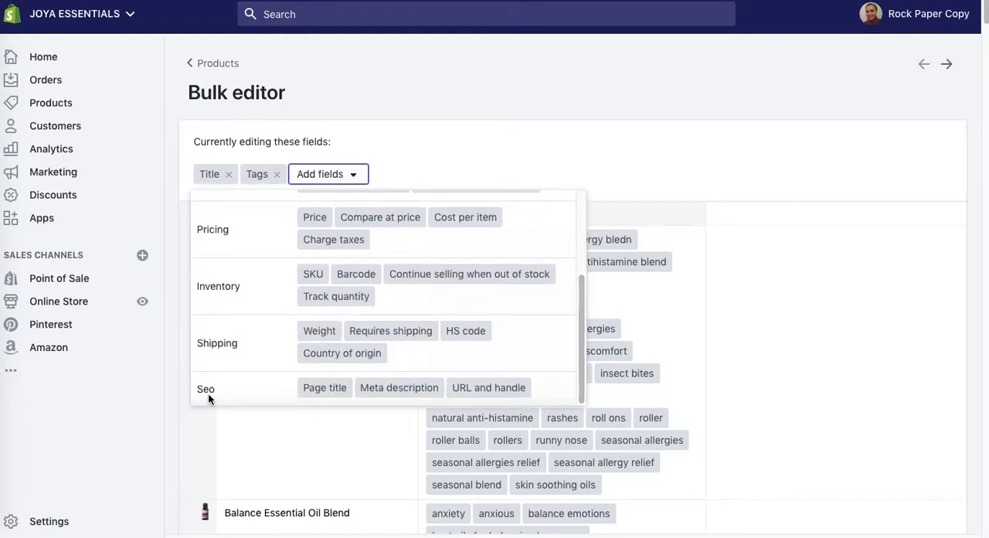
click(320, 391)
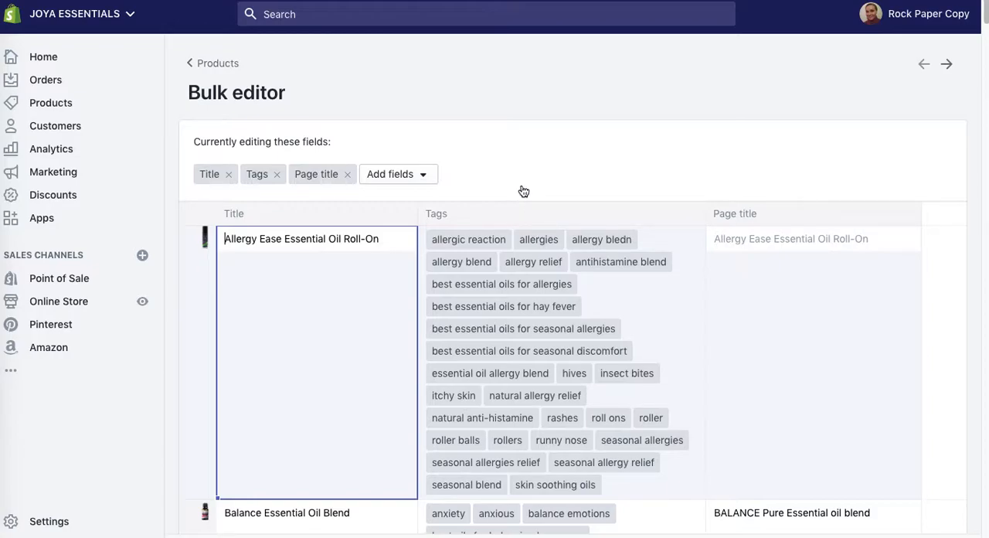
click(398, 177)
drag(590, 230, 592, 376)
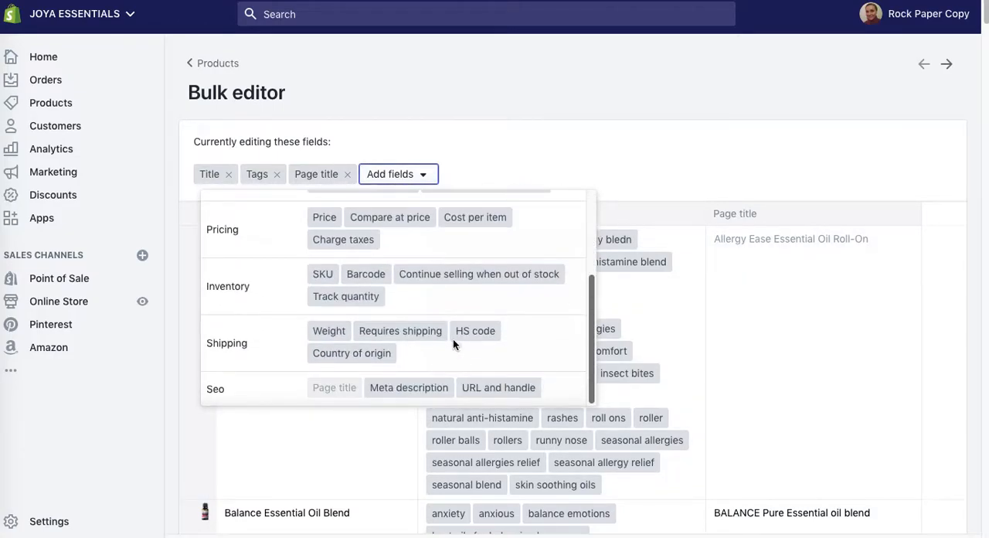
click(417, 389)
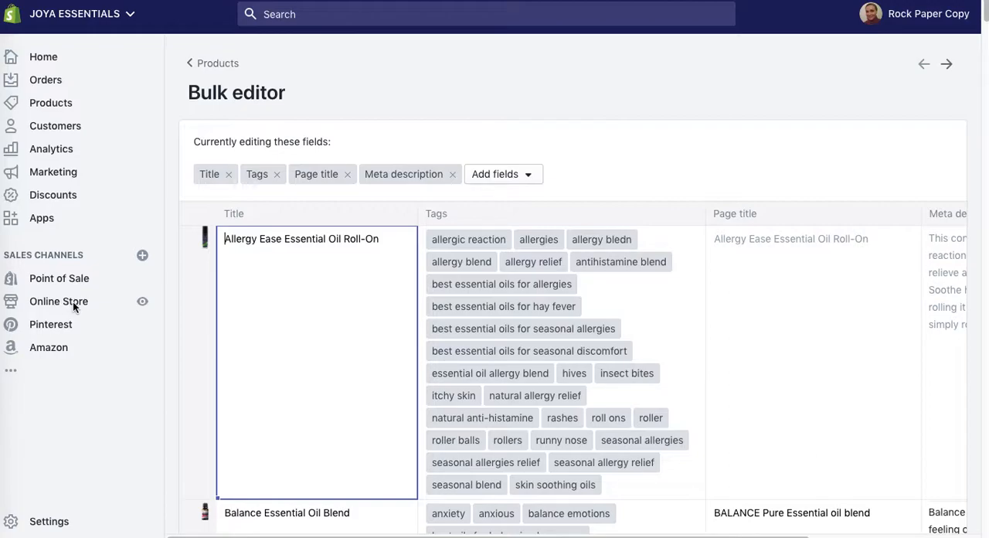
Step: Open the Online Store section in a new browser tab and go to its blog posts
right_click(45, 302)
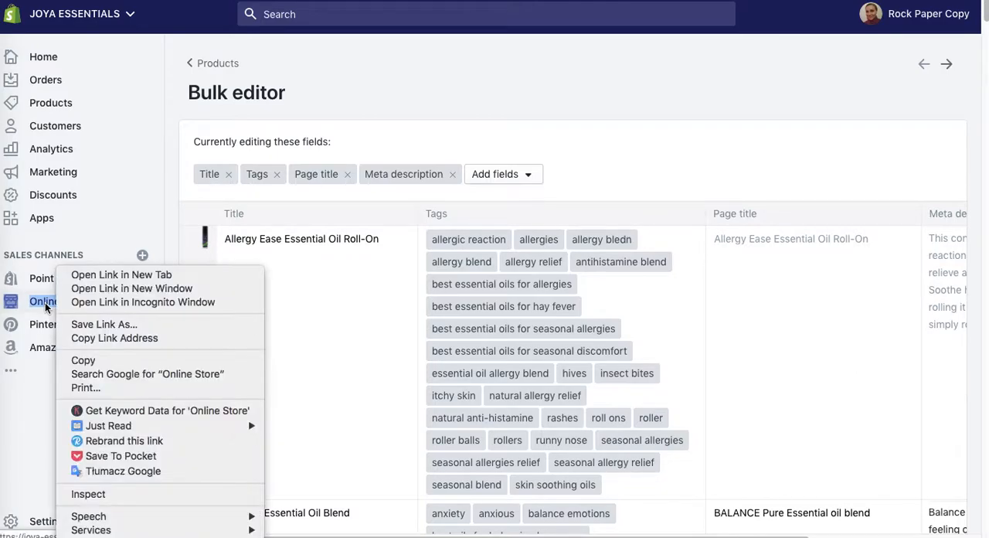
click(83, 276)
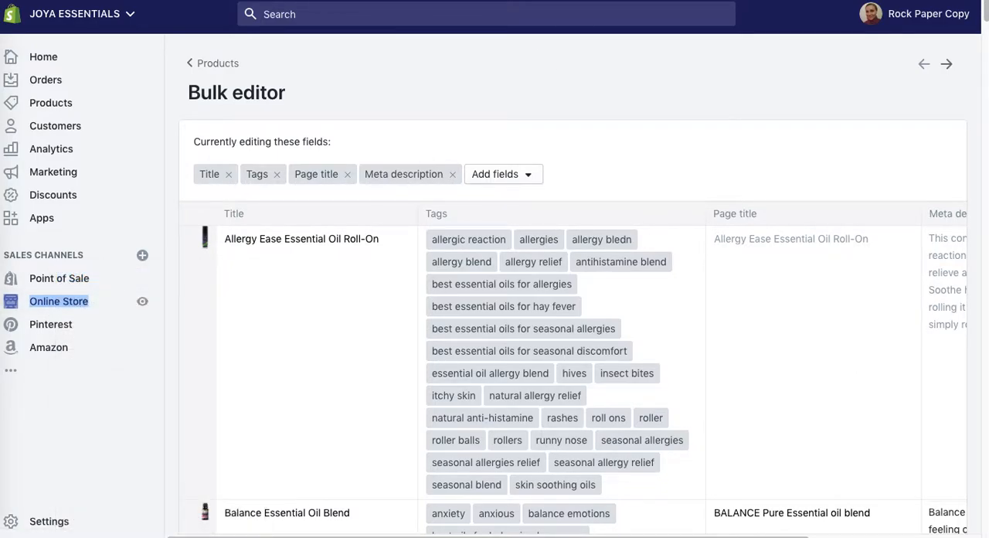
key(ctrl+Tab)
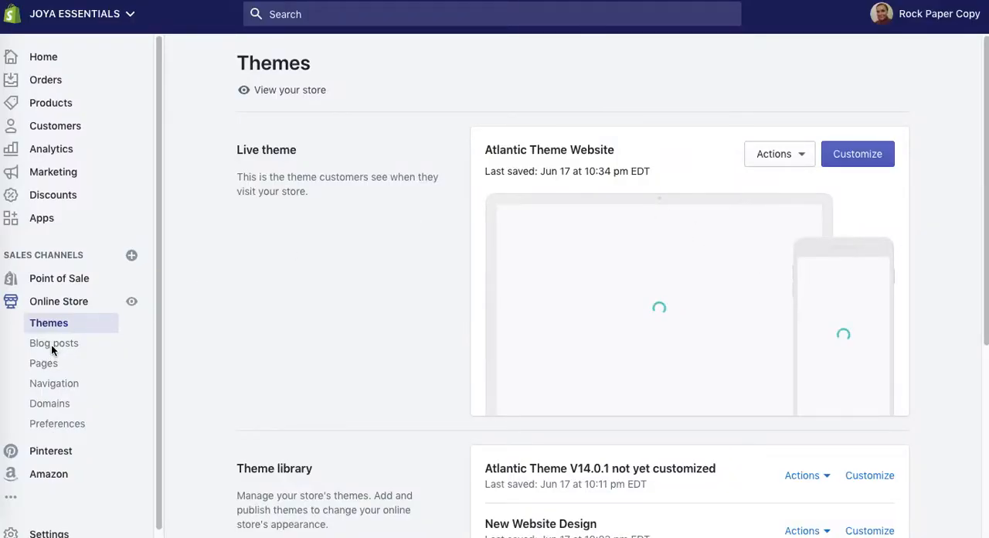
click(52, 345)
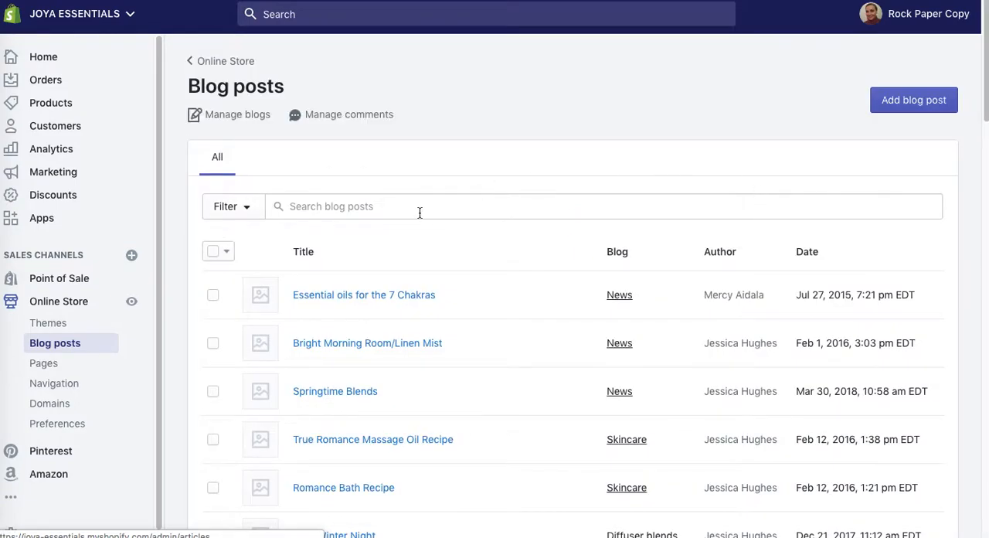
Step: Search the blog posts for "7 chakras" and open the post "Essential oils for the 7 Chakras" in a new browser tab
click(416, 209)
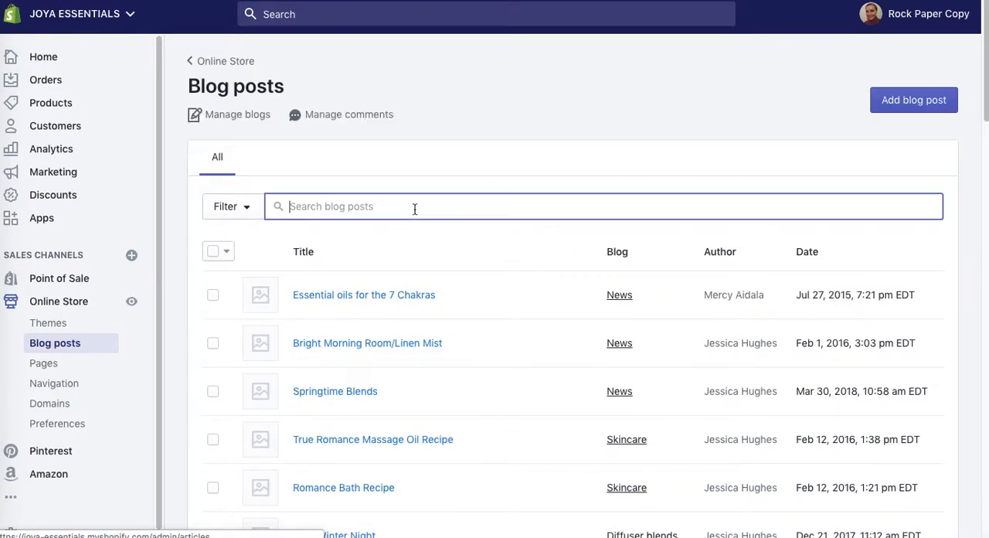
text(7 chakras)
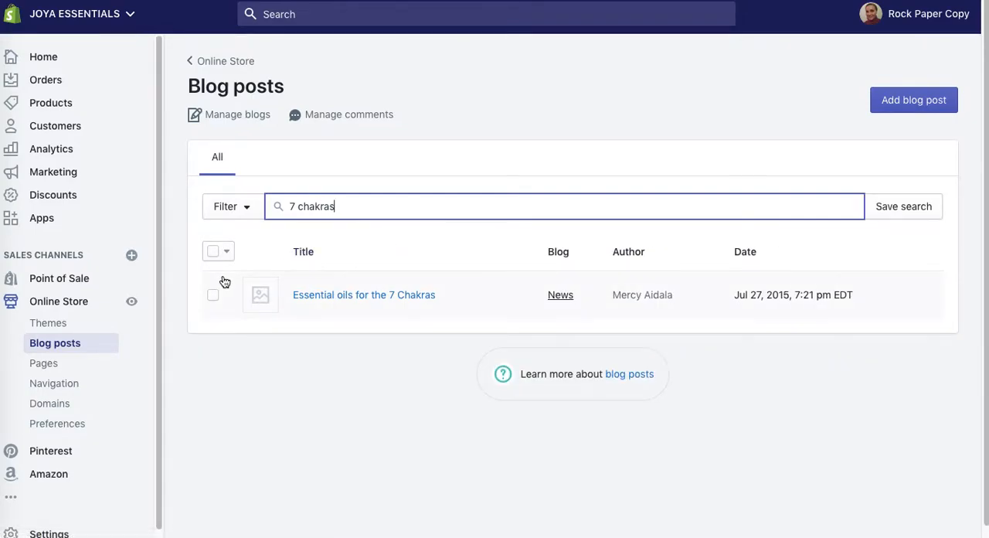
right_click(343, 300)
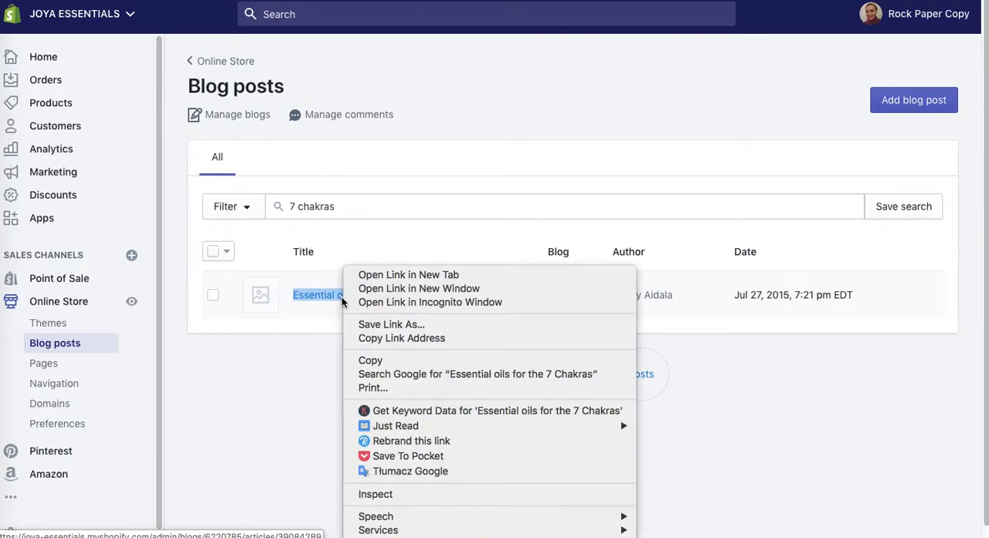
click(375, 277)
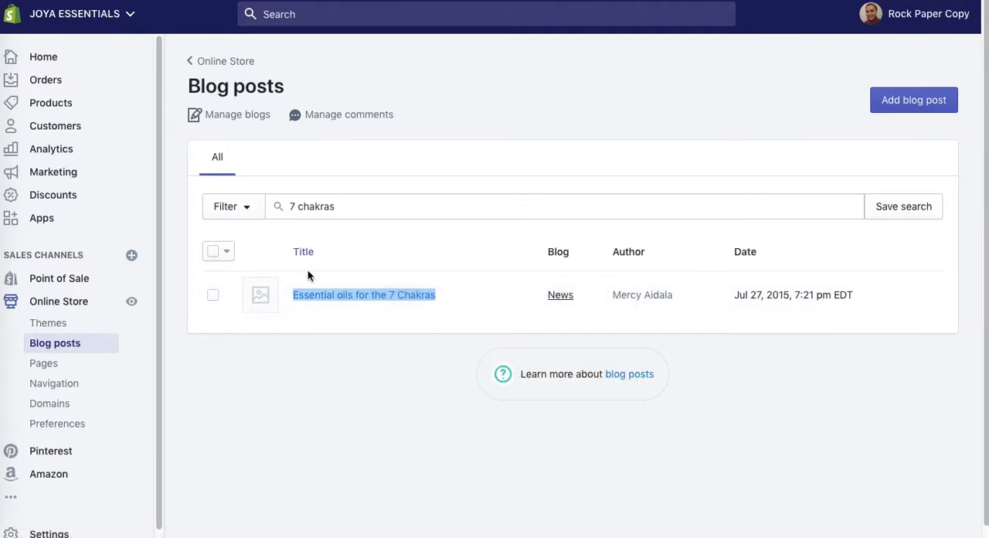
click(214, 299)
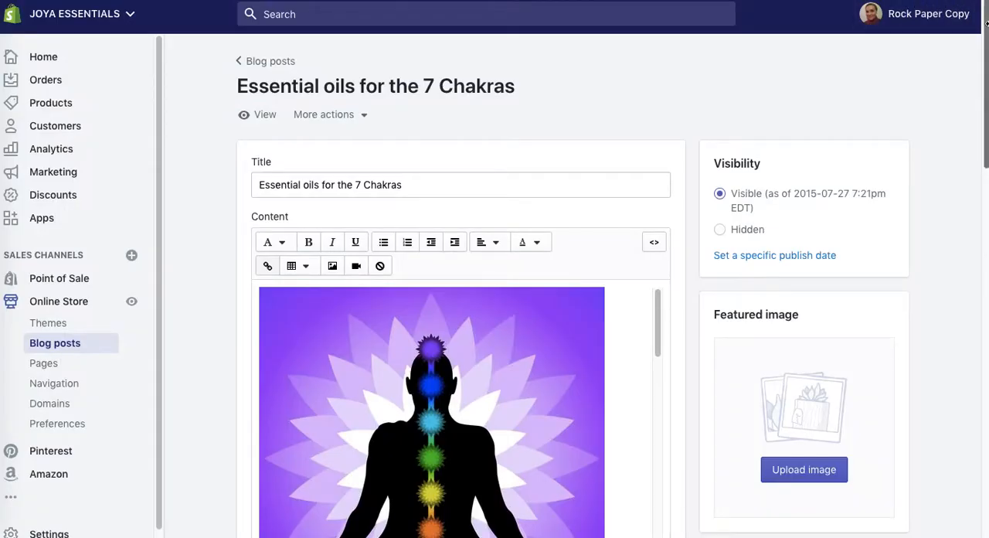
Step: Open the website SEO settings of the blog post's search engine listing for editing
scroll(986, 54, down, 3)
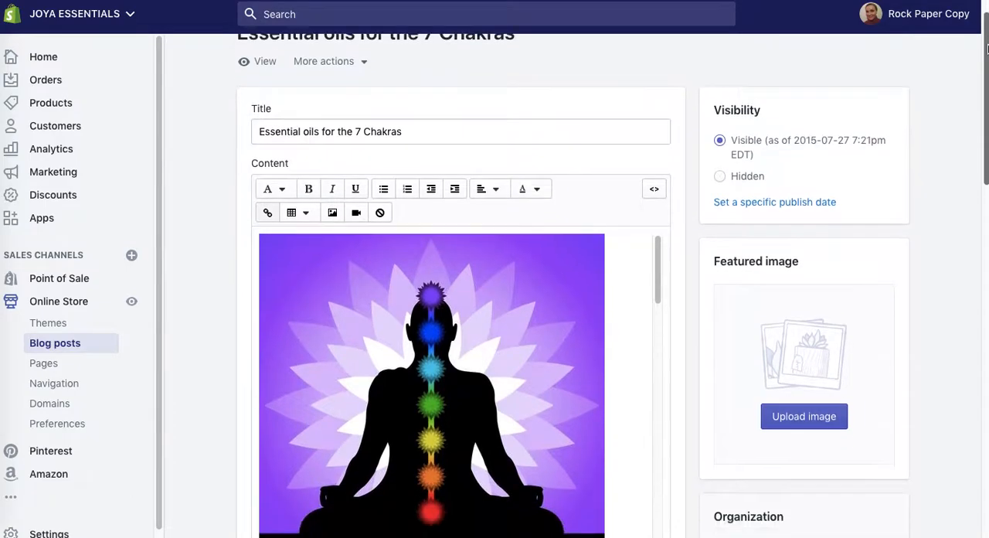
drag(986, 85, 976, 435)
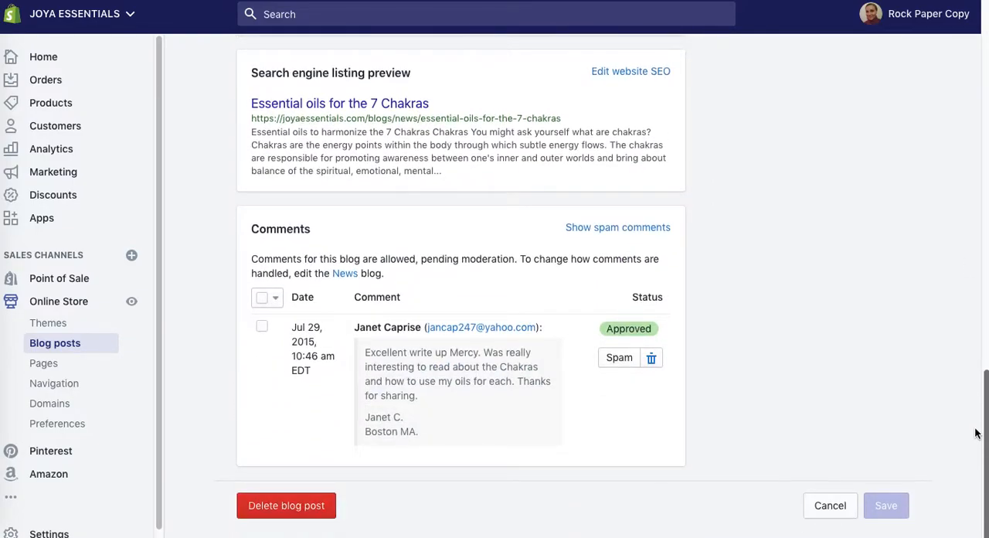
drag(974, 398, 973, 349)
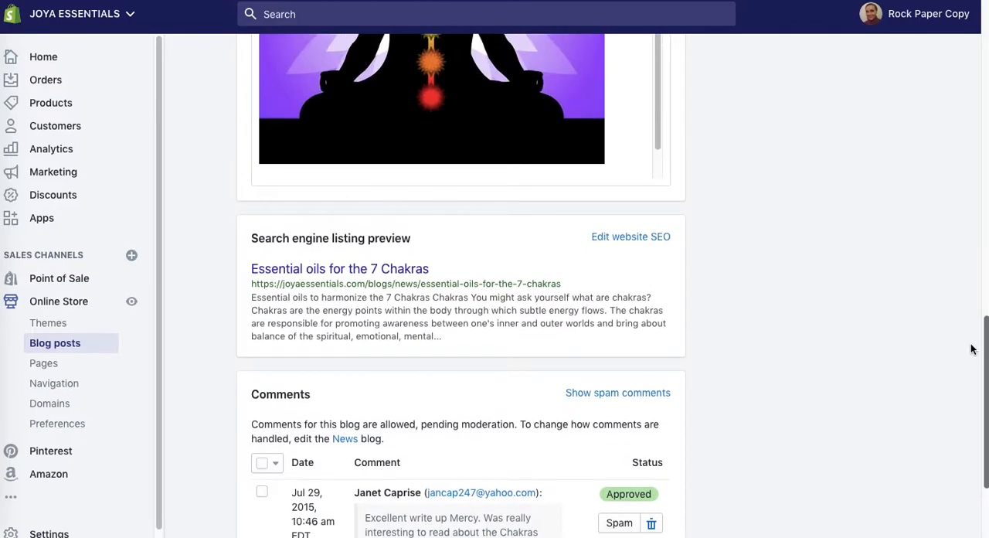
click(647, 237)
scroll(703, 242, down, 1)
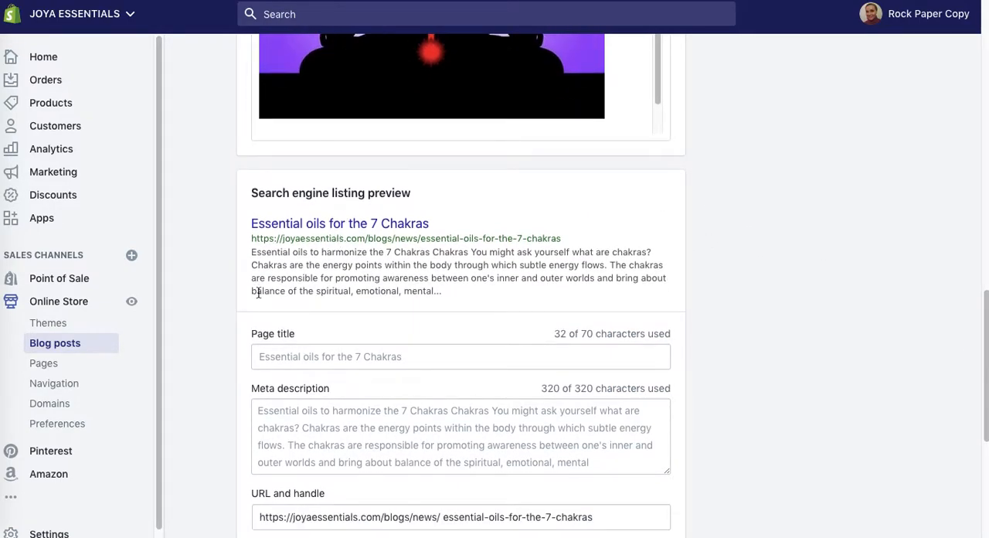
Step: Examine the blog post's page title and meta description fields and the character limit of the meta description
click(449, 352)
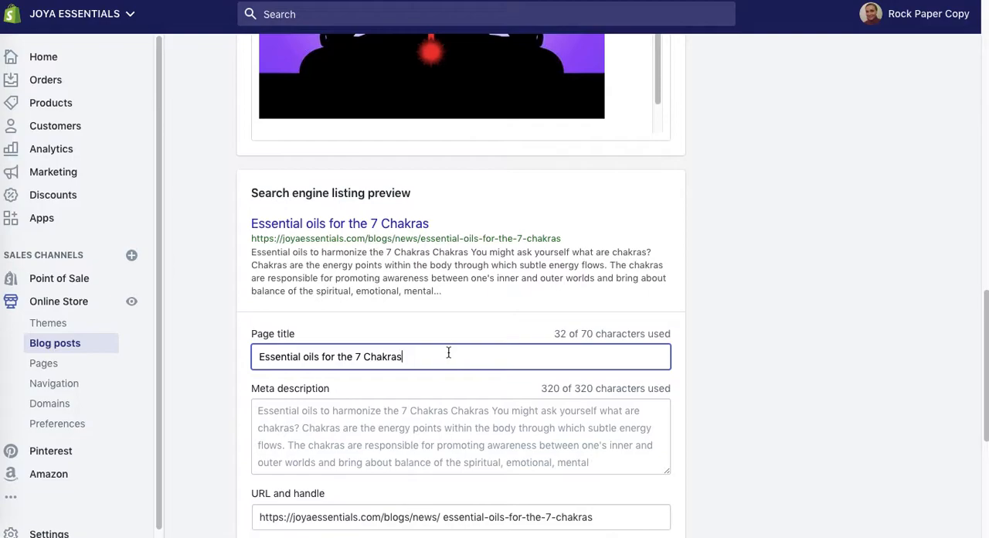
click(433, 422)
drag(987, 319, 984, 361)
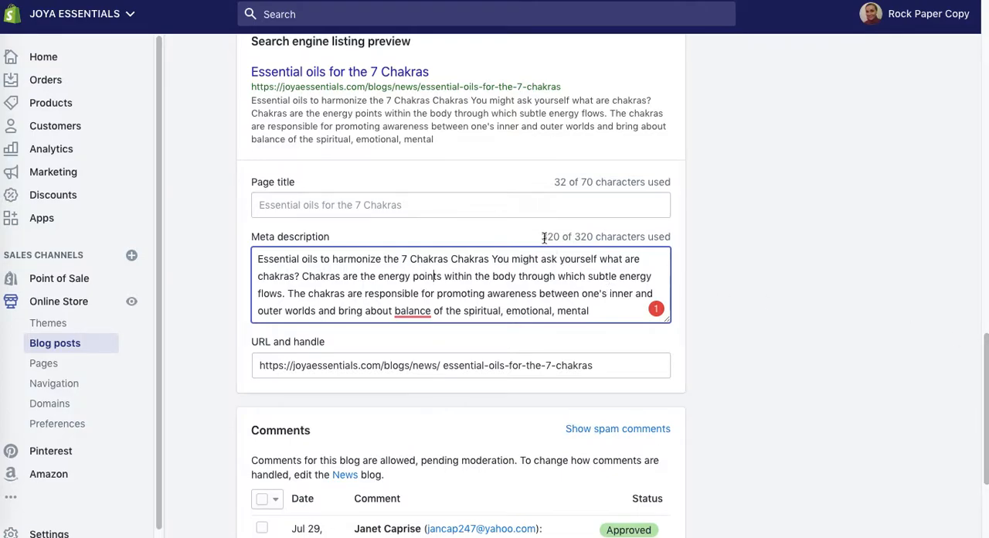
drag(540, 237, 597, 235)
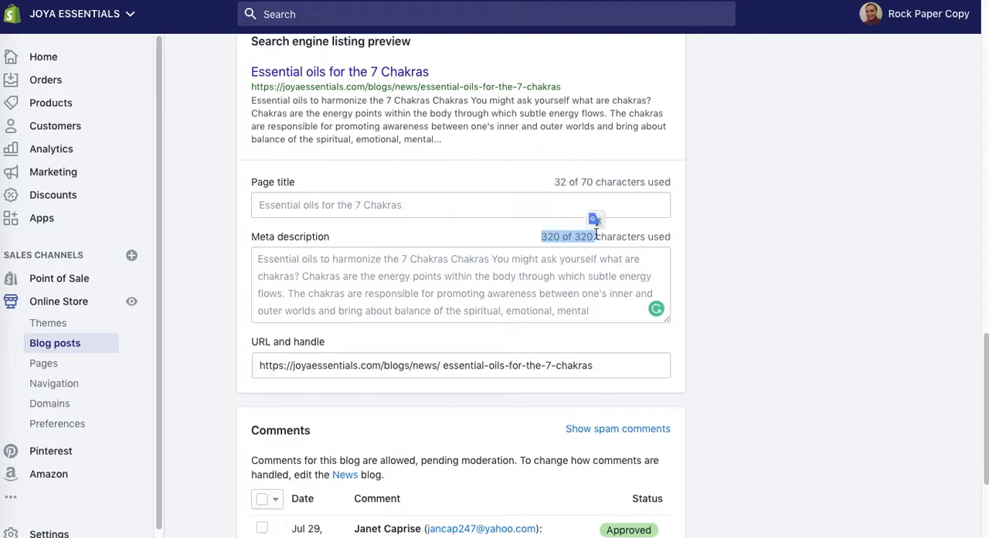
click(797, 210)
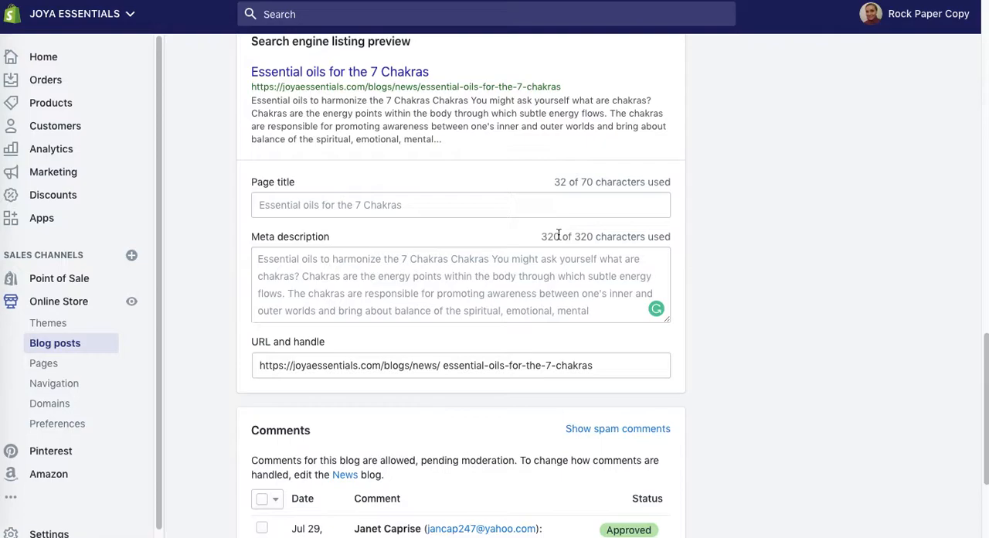
Step: Try replacing the blog post's meta description with the placeholder text "hhhhhhhhhhhh", and clear that text again
click(523, 260)
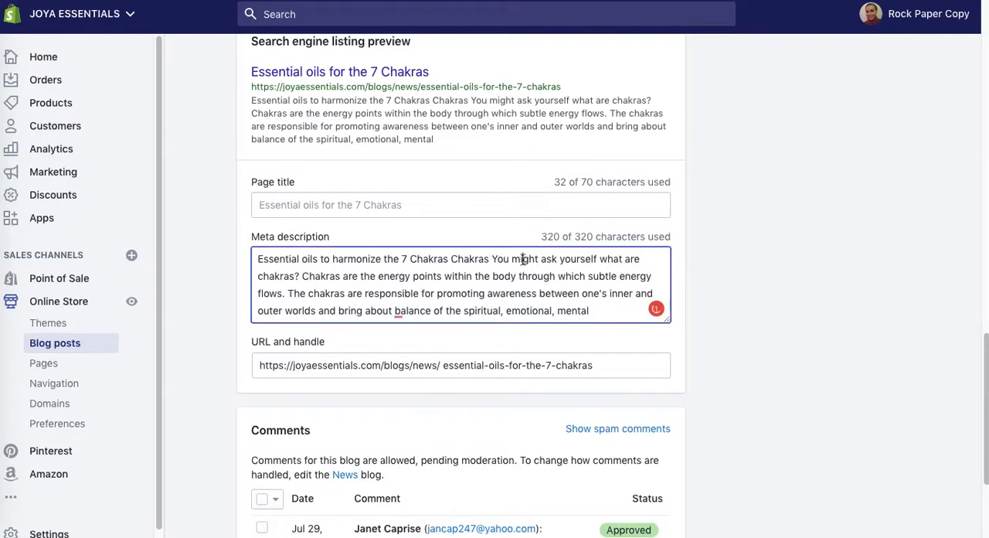
key(ctrl+a)
key(ctrl+c)
key(BackSpace)
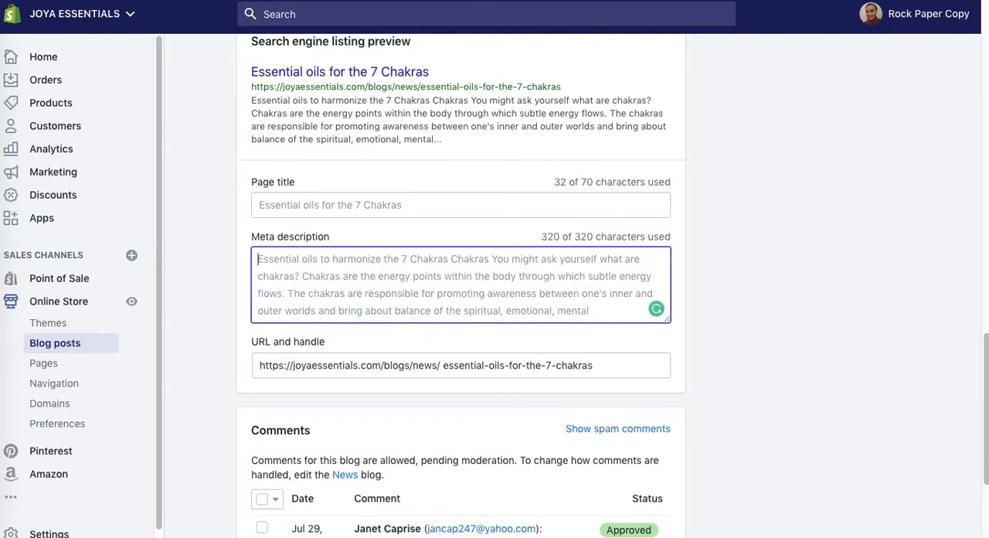
text(hhhhhhh)
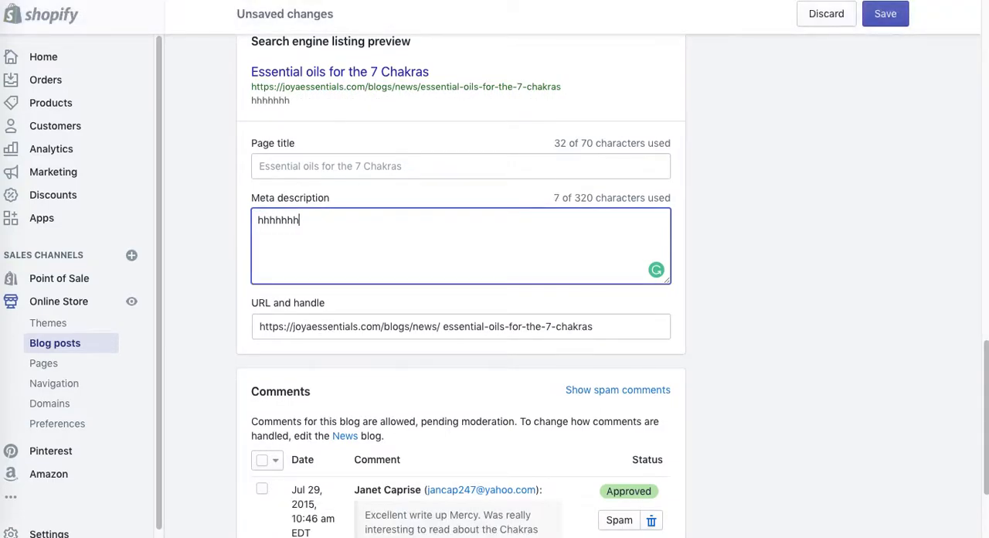
text(hhhhh)
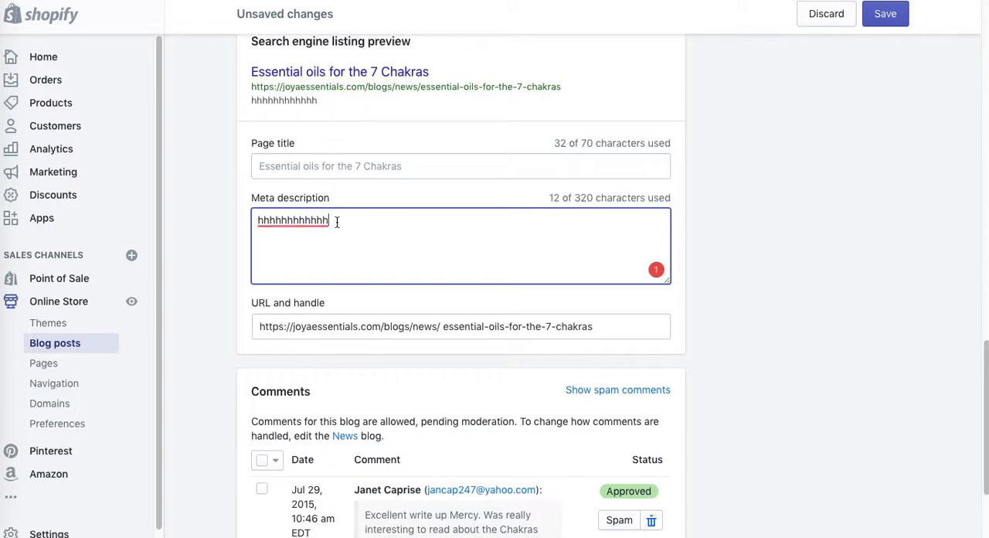
drag(337, 222, 196, 223)
key(ctrl+v)
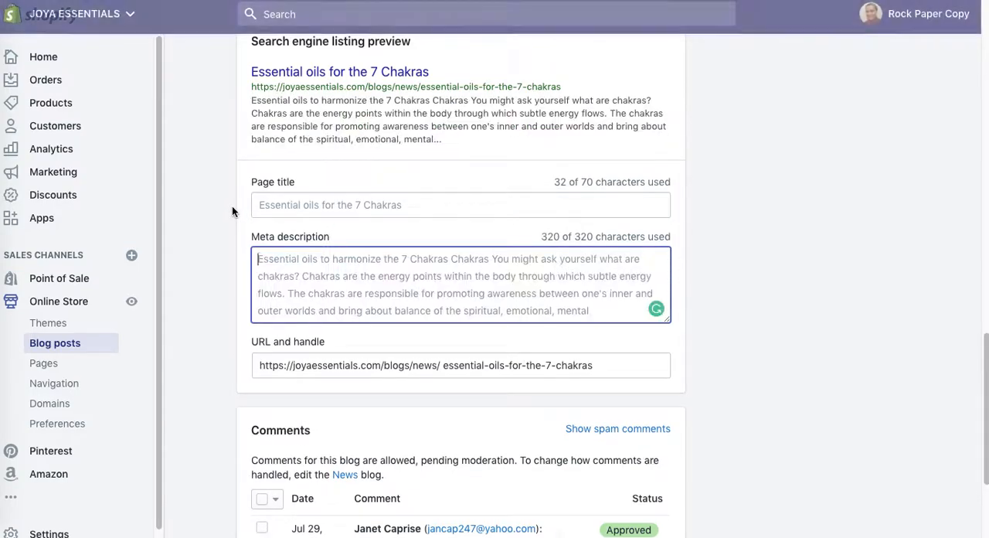